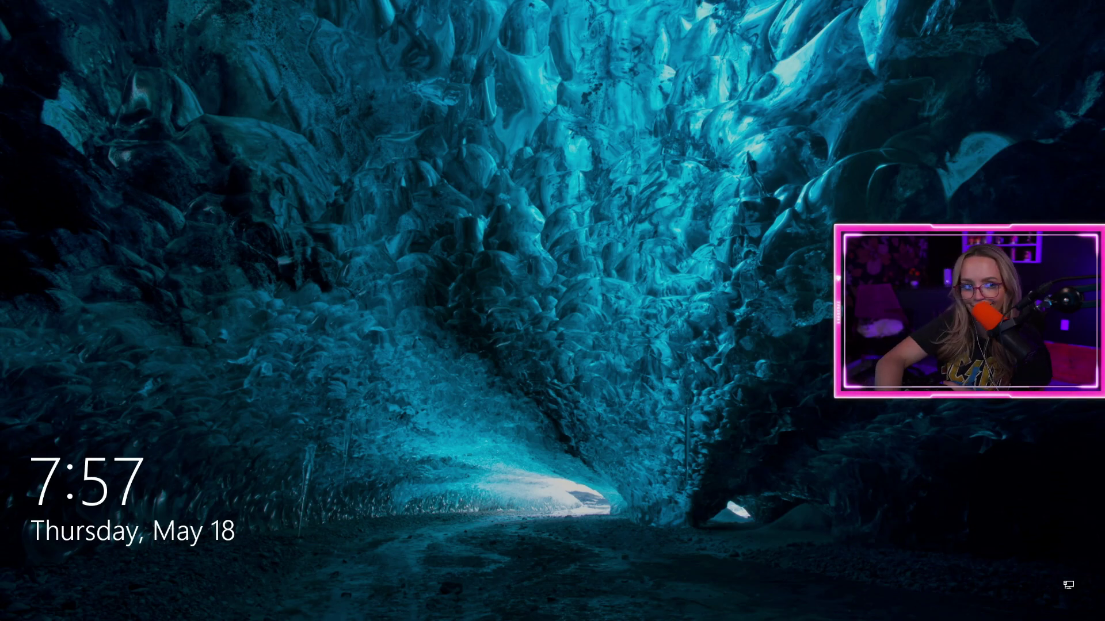
# Sign in to the Windows account with its PIN.
pyautogui.press('space')
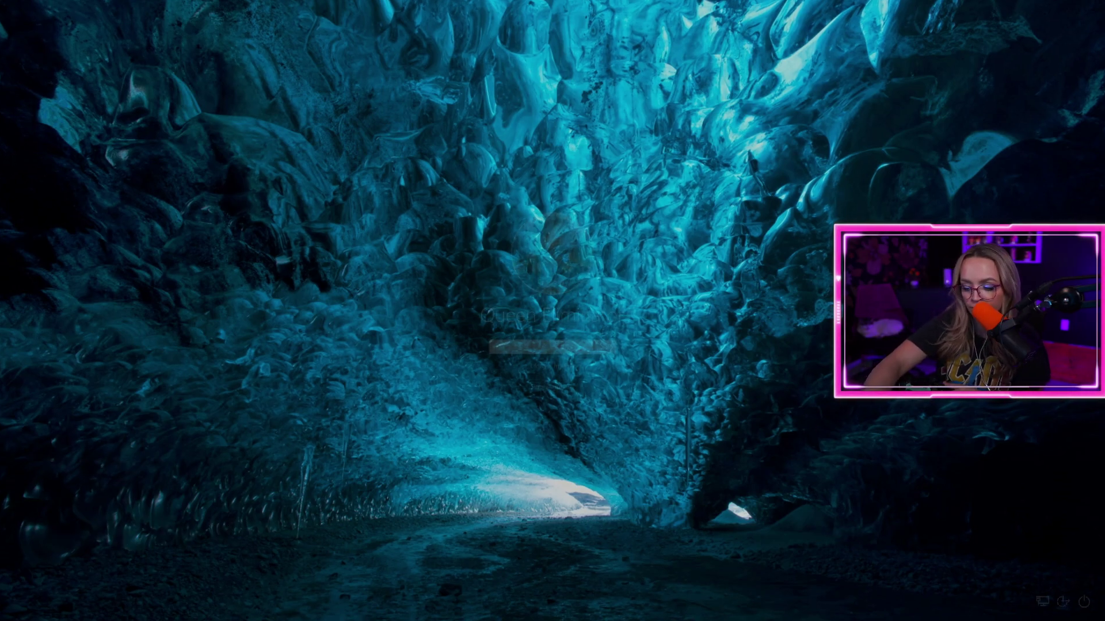
pyautogui.write('***')
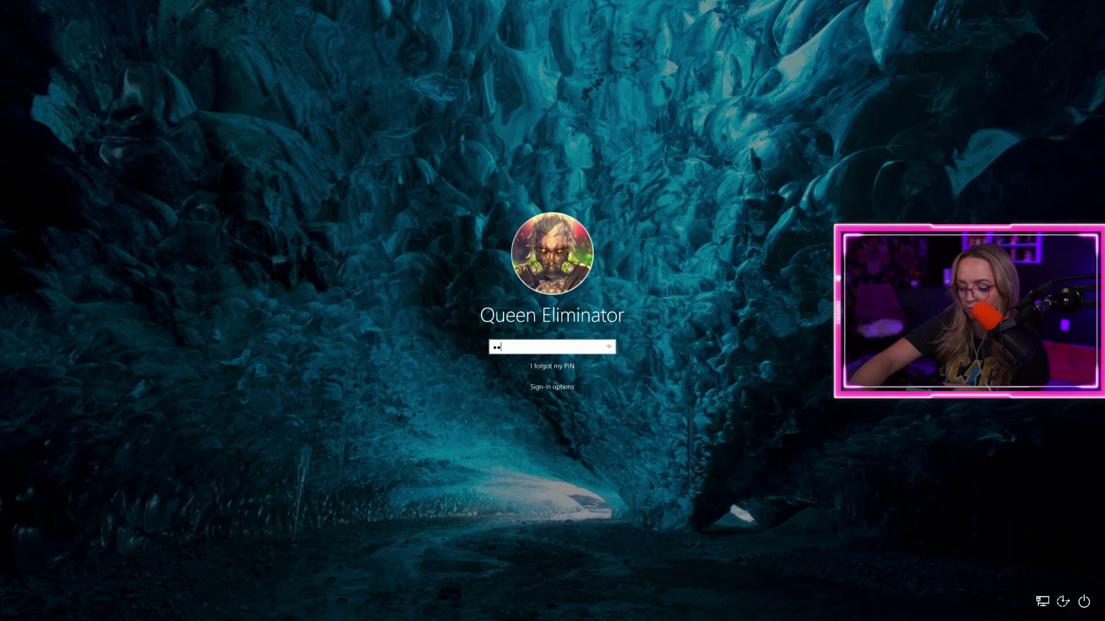
pyautogui.write('*')
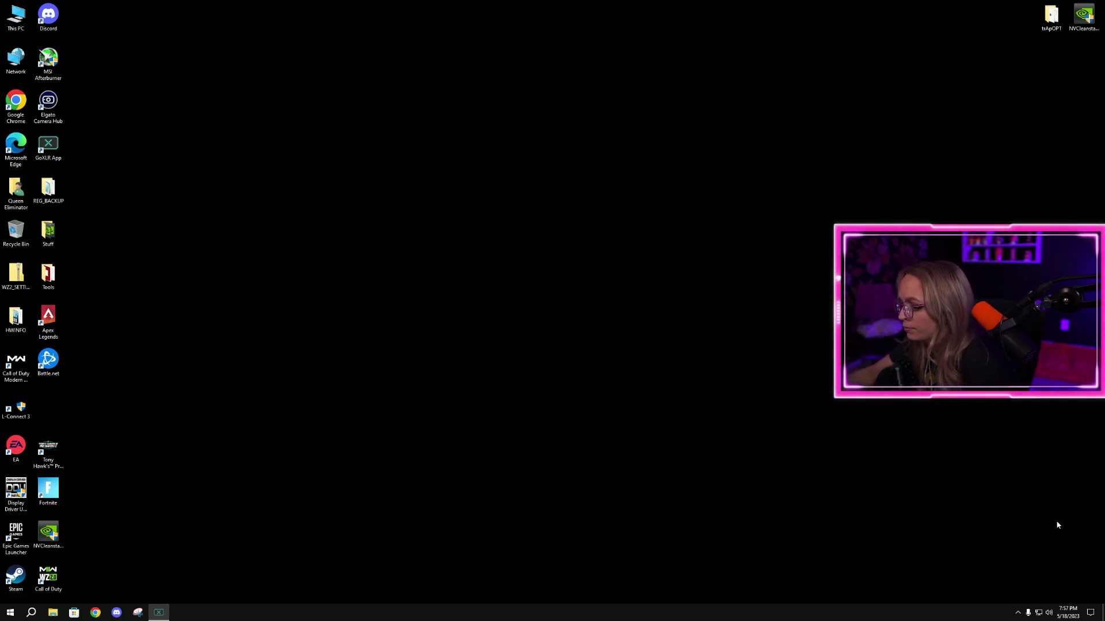
# Open the Windows sound settings and show the list of playback devices.
pyautogui.rightClick(1044, 619)
pyautogui.click(1071, 574)
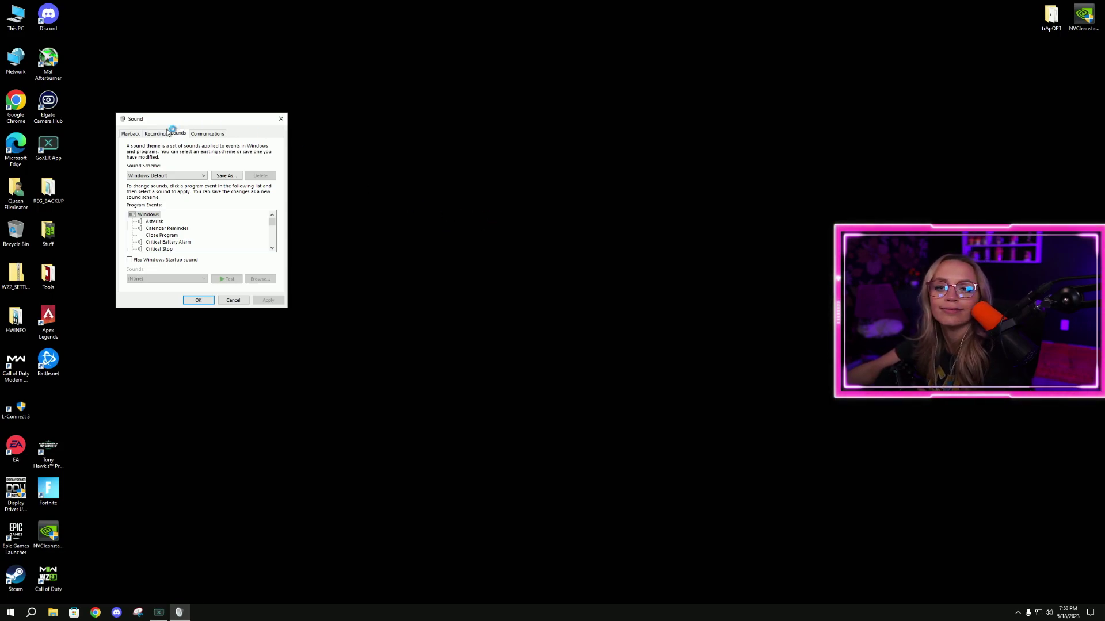
pyautogui.click(131, 133)
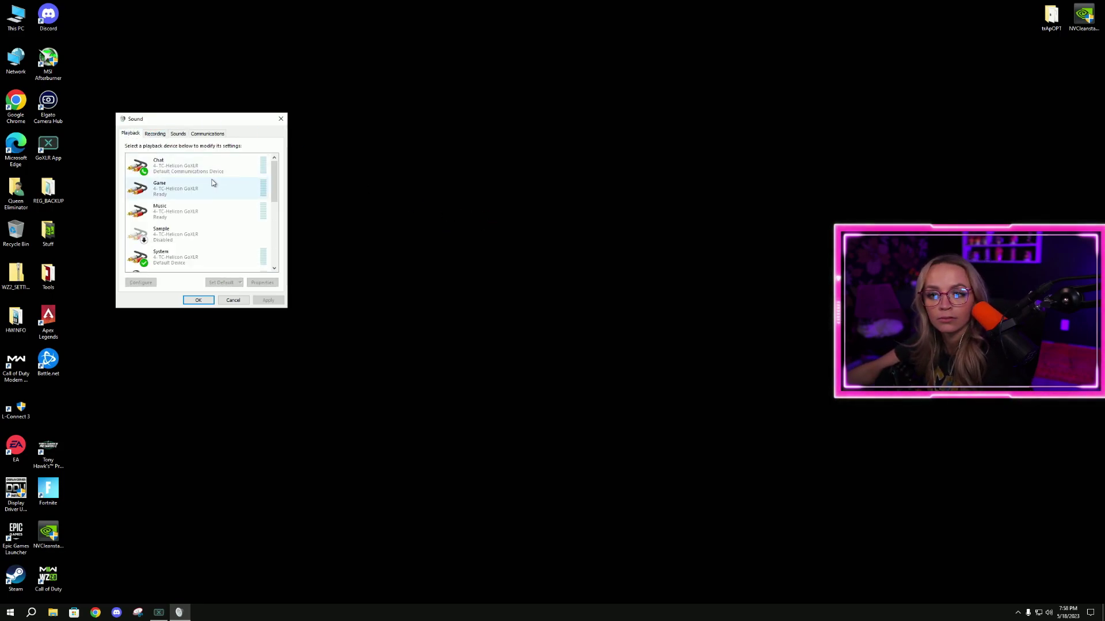
pyautogui.rightClick(187, 264)
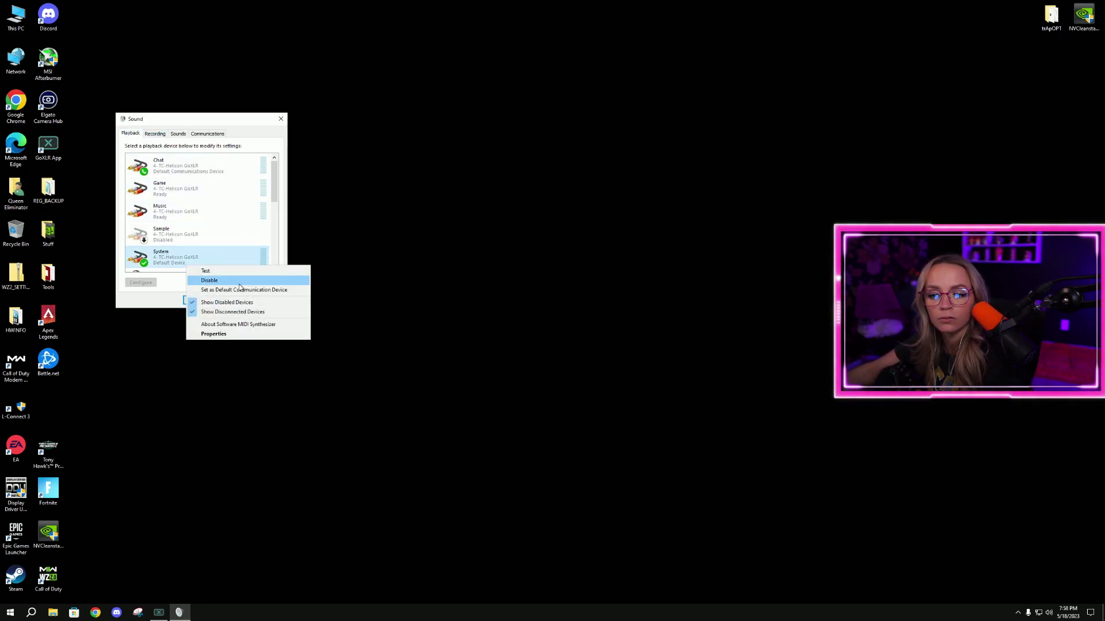
pyautogui.click(219, 334)
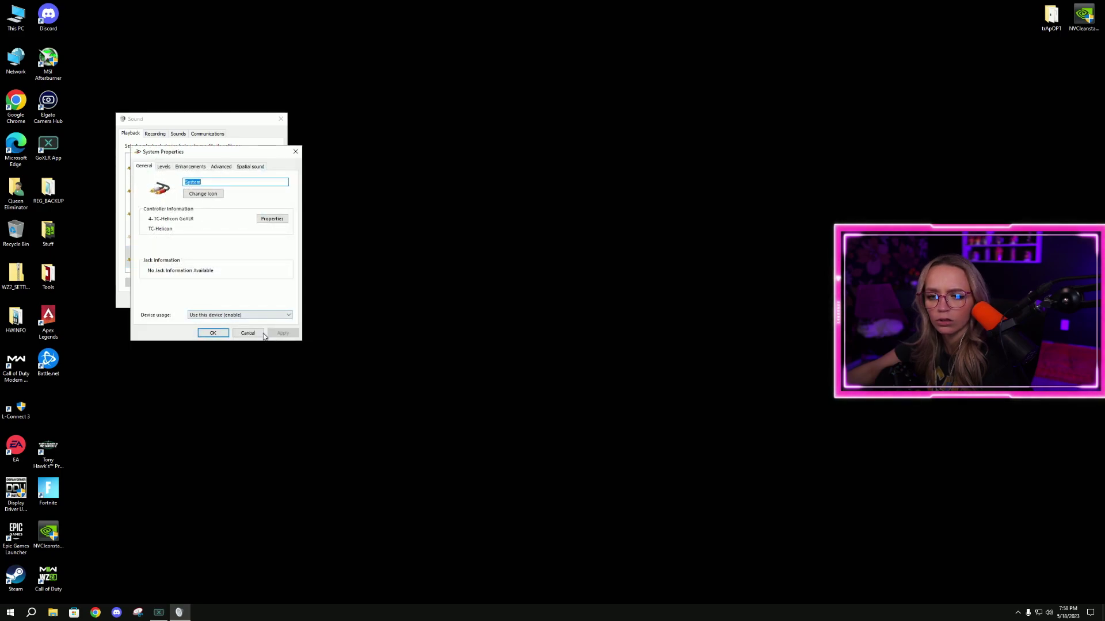
pyautogui.click(246, 330)
pyautogui.rightClick(167, 259)
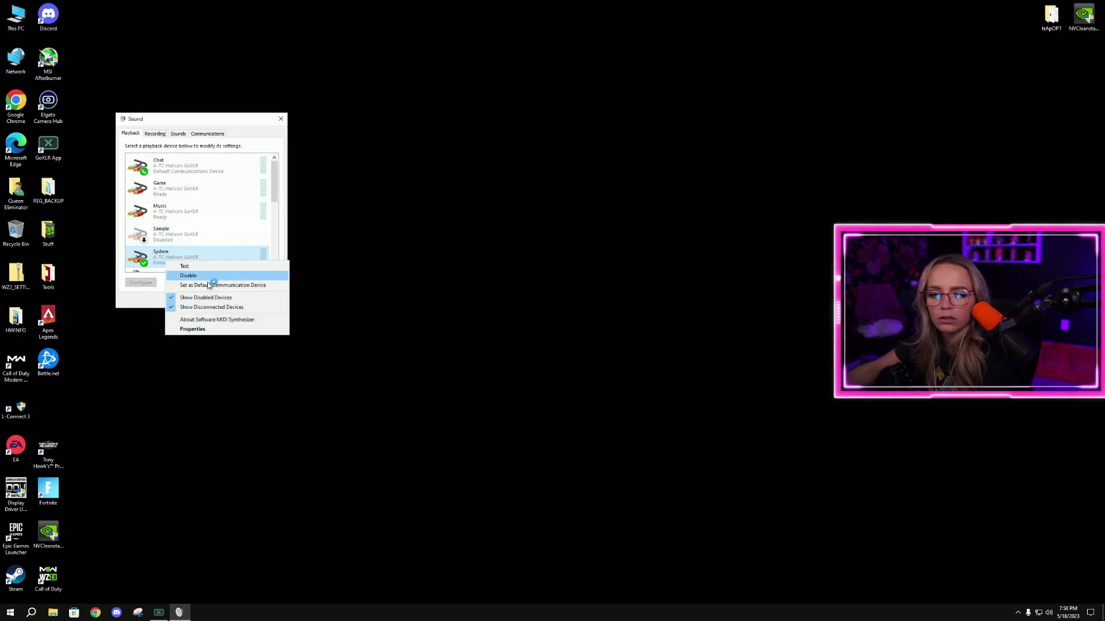
pyautogui.click(213, 329)
pyautogui.click(256, 336)
# Enable Loudness Equalization in the enhancements of the System playback device.
pyautogui.rightClick(161, 262)
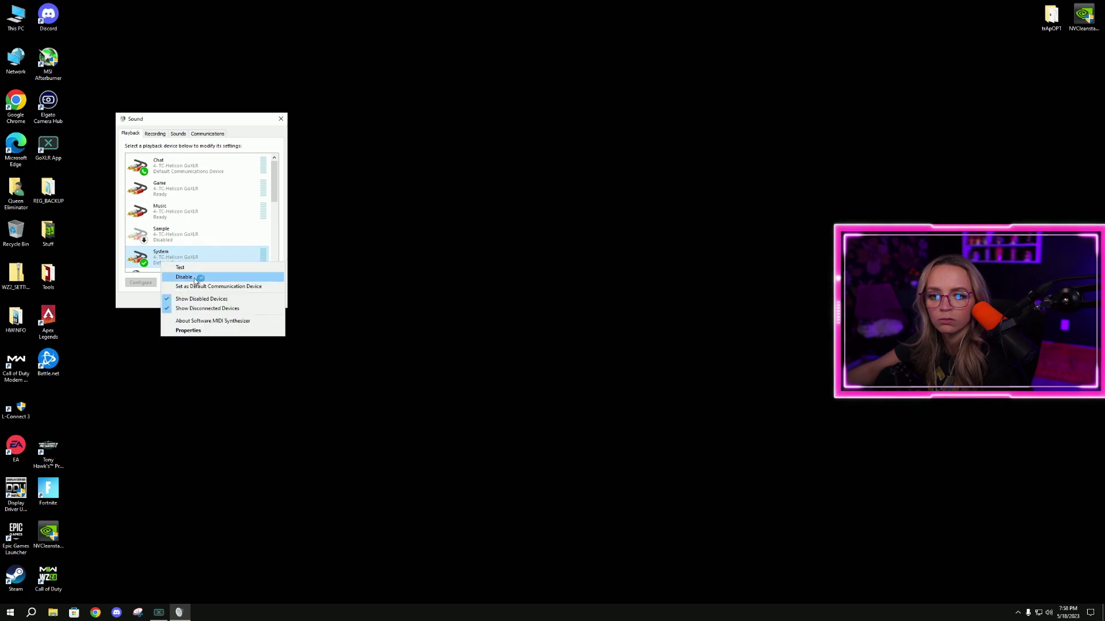
pyautogui.click(207, 330)
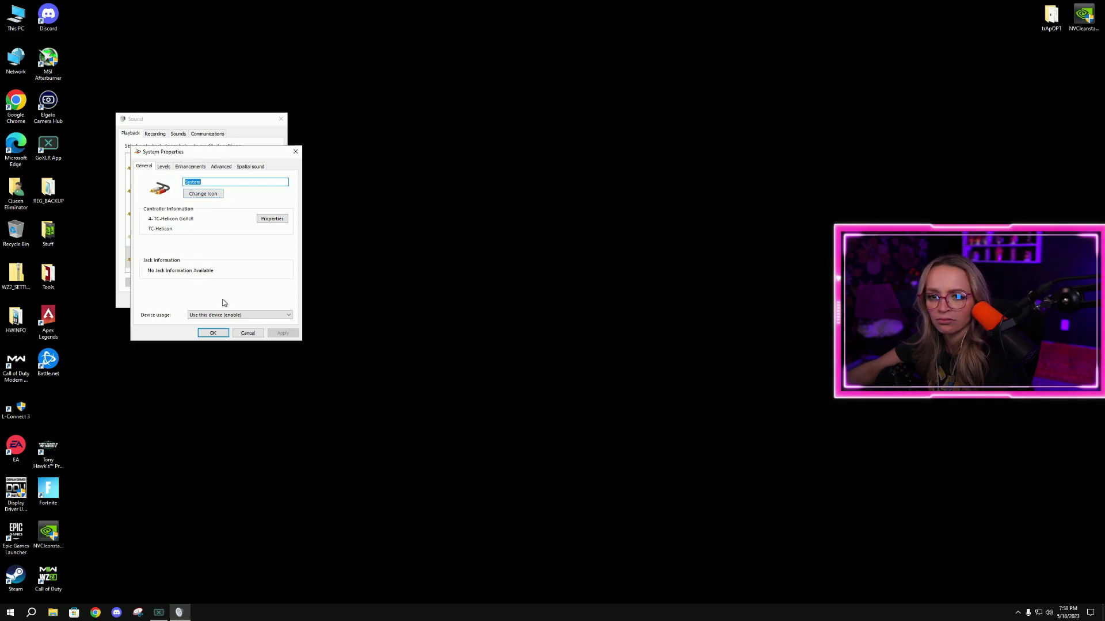
pyautogui.click(197, 168)
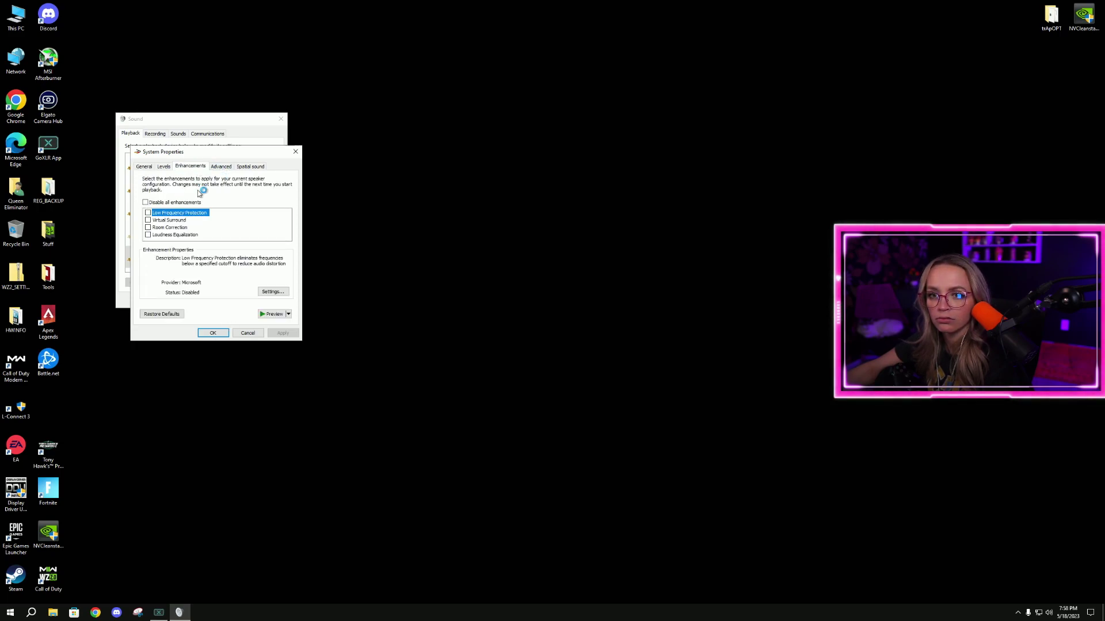
pyautogui.click(148, 236)
# Check the System device's spatial sound format, advanced default format and volume level.
pyautogui.click(223, 168)
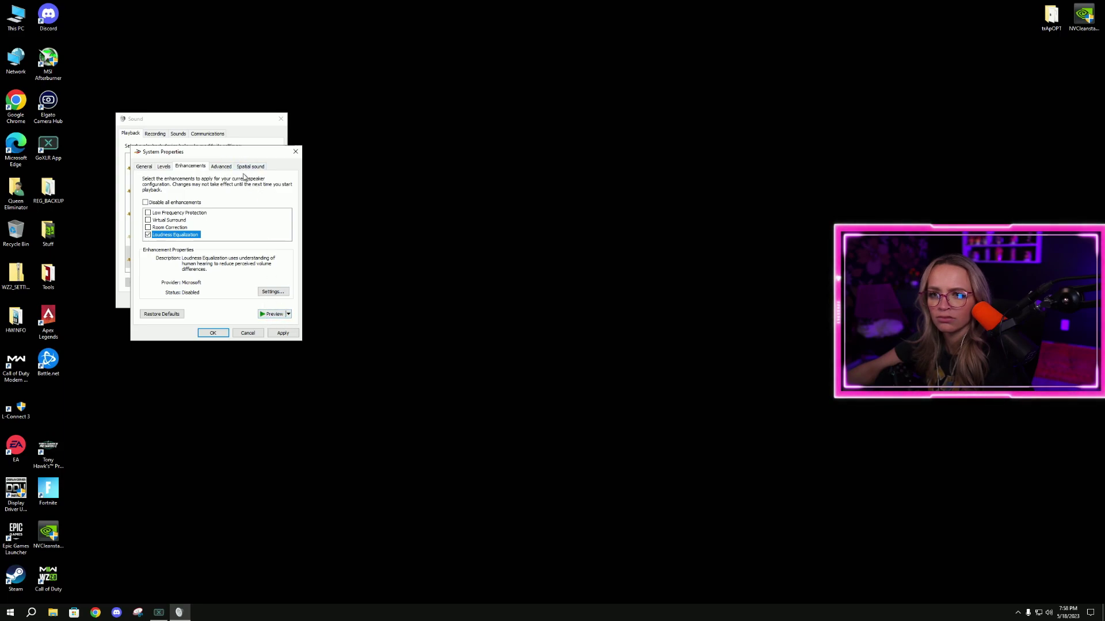
pyautogui.click(248, 169)
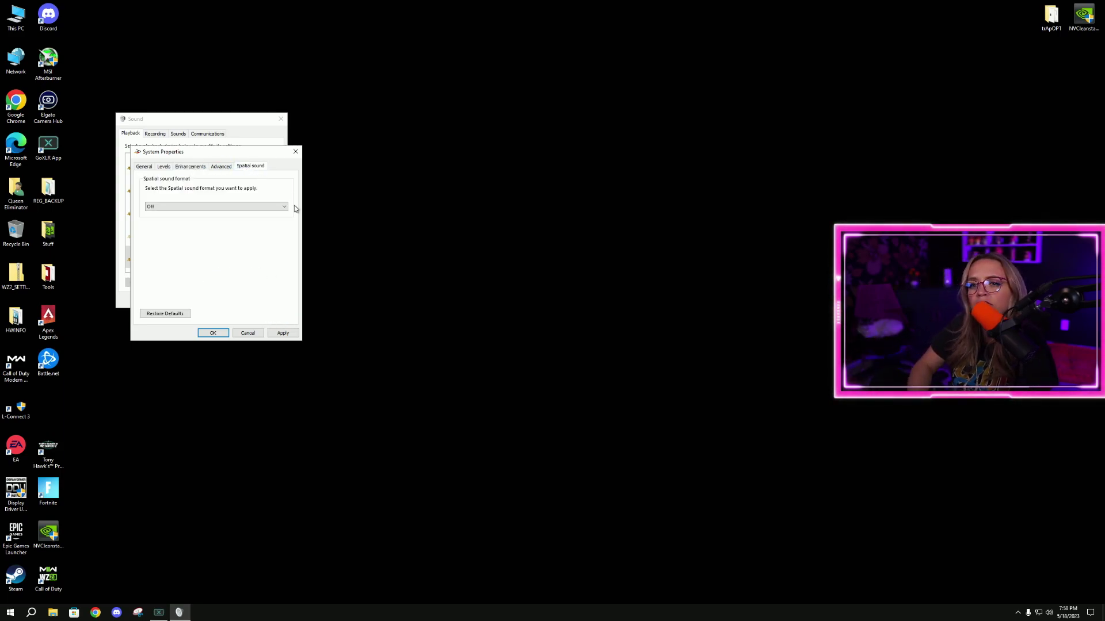
pyautogui.click(222, 166)
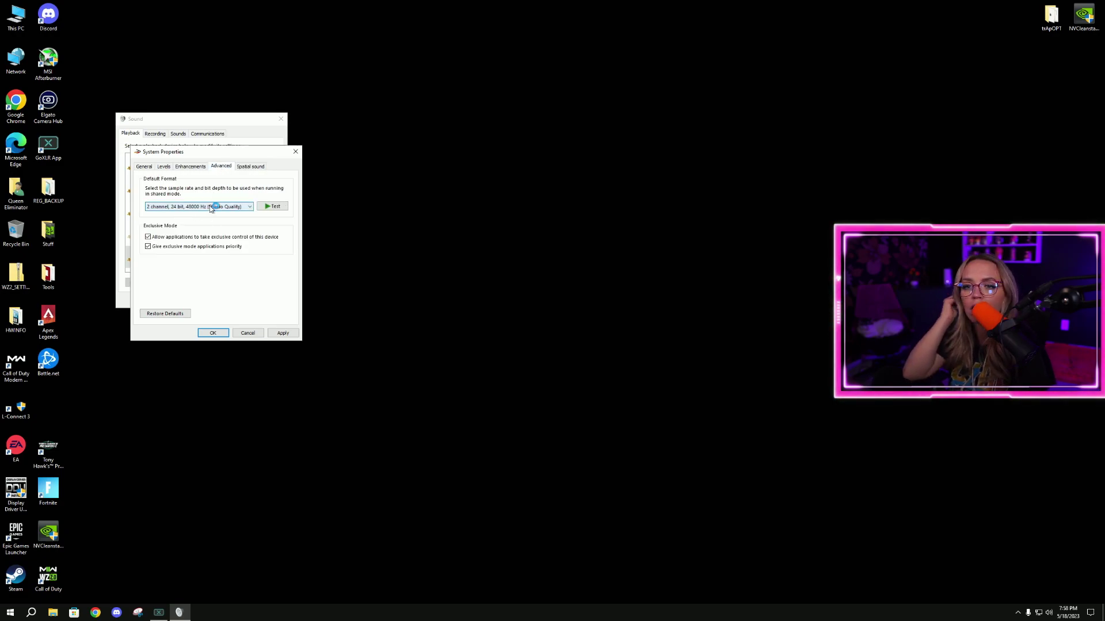
pyautogui.click(200, 167)
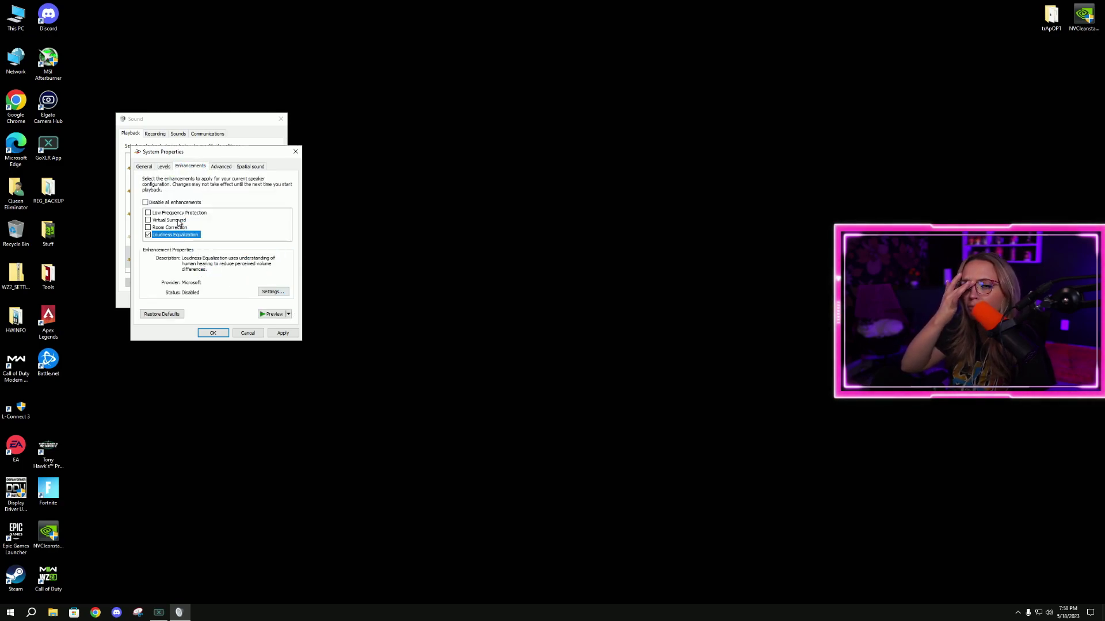
pyautogui.click(163, 167)
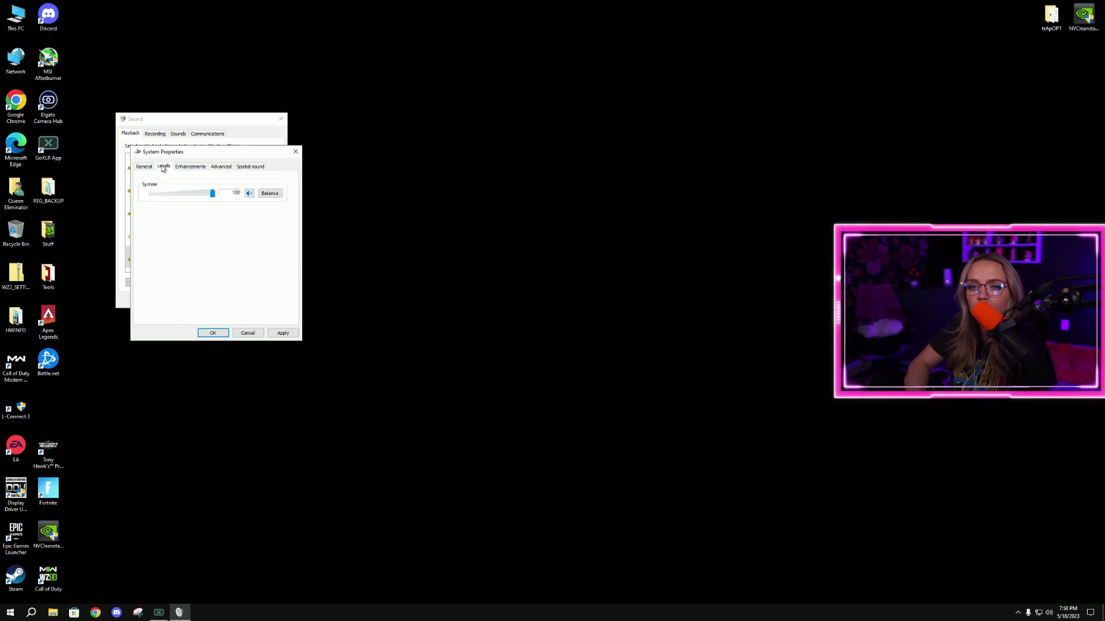
# Apply the System device's enhancement change, check the recording devices and close the sound settings.
pyautogui.click(196, 169)
pyautogui.click(283, 333)
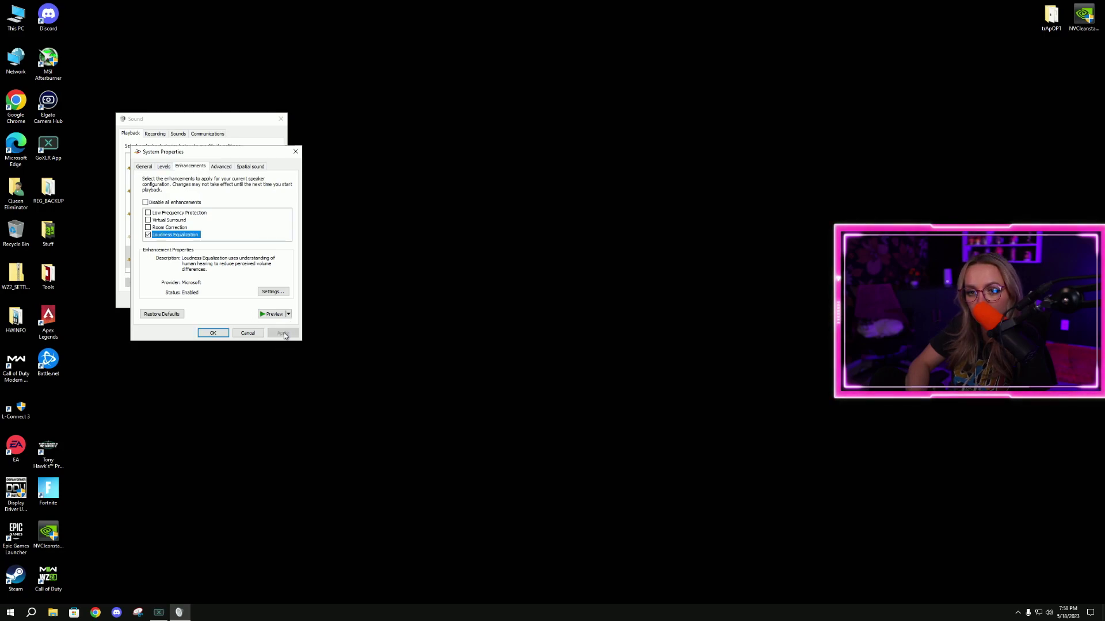
pyautogui.click(213, 333)
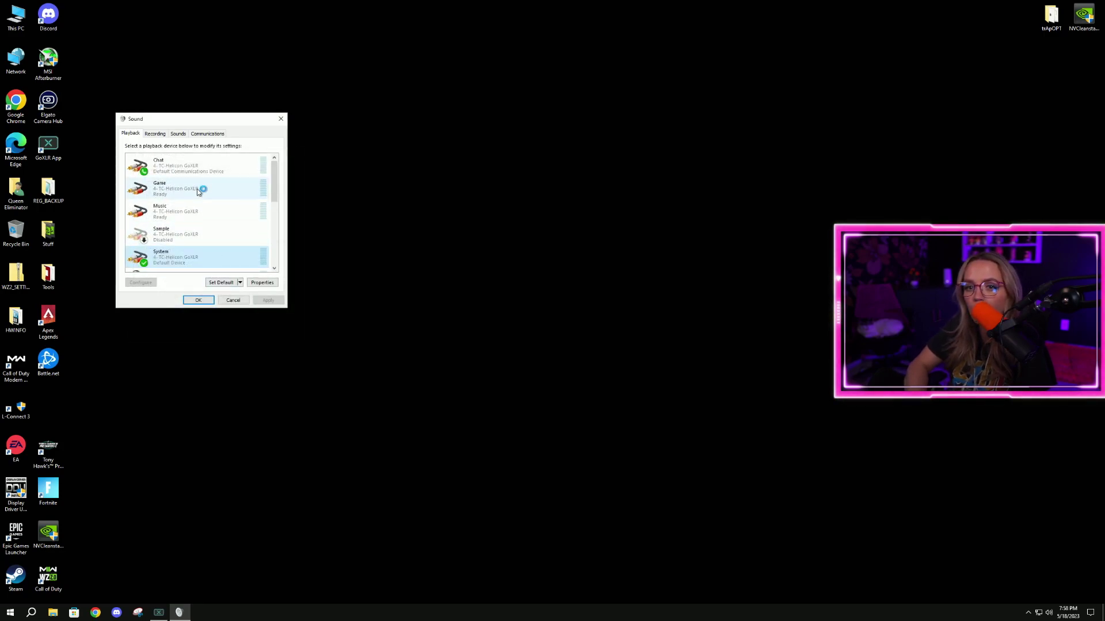
pyautogui.click(162, 133)
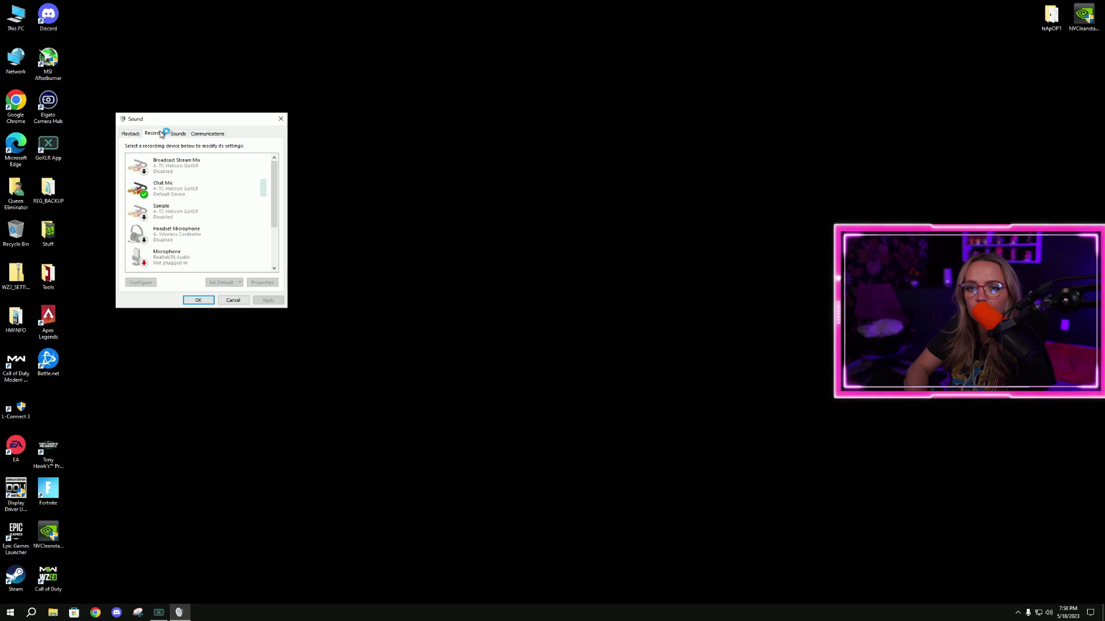
pyautogui.click(197, 299)
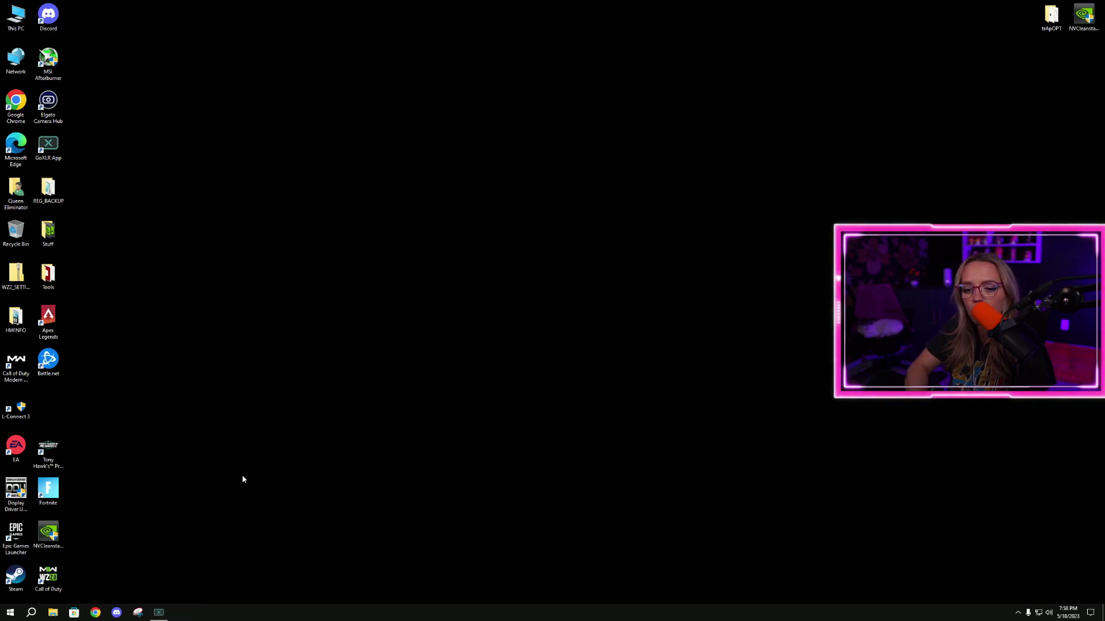
# Start Discord and the Battle.net launcher.
pyautogui.click(116, 613)
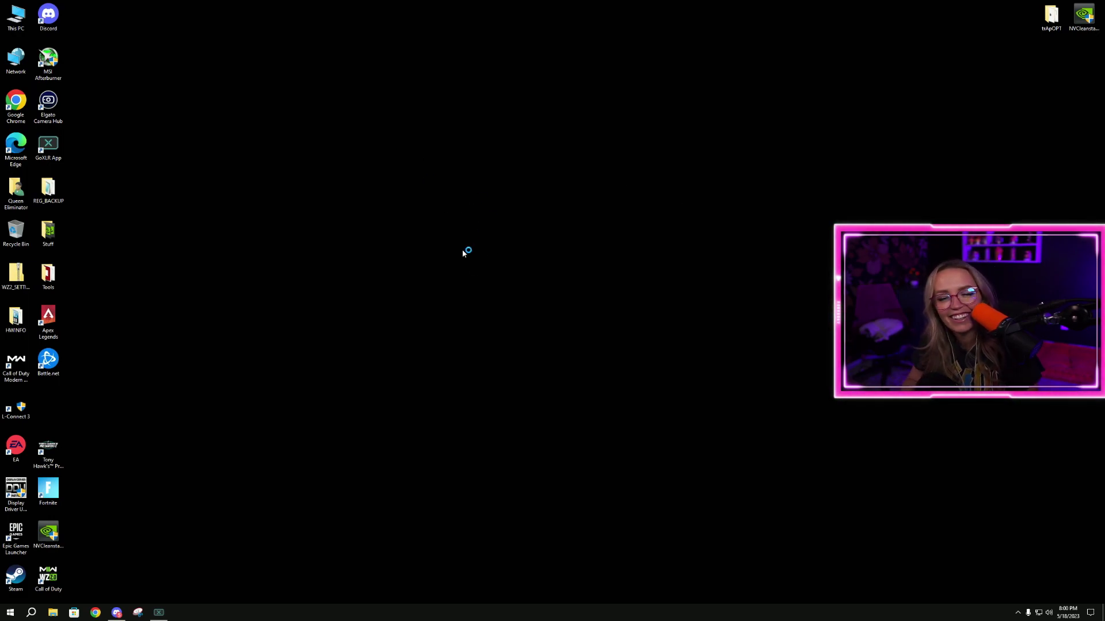
pyautogui.click(49, 357)
pyautogui.doubleClick(52, 364)
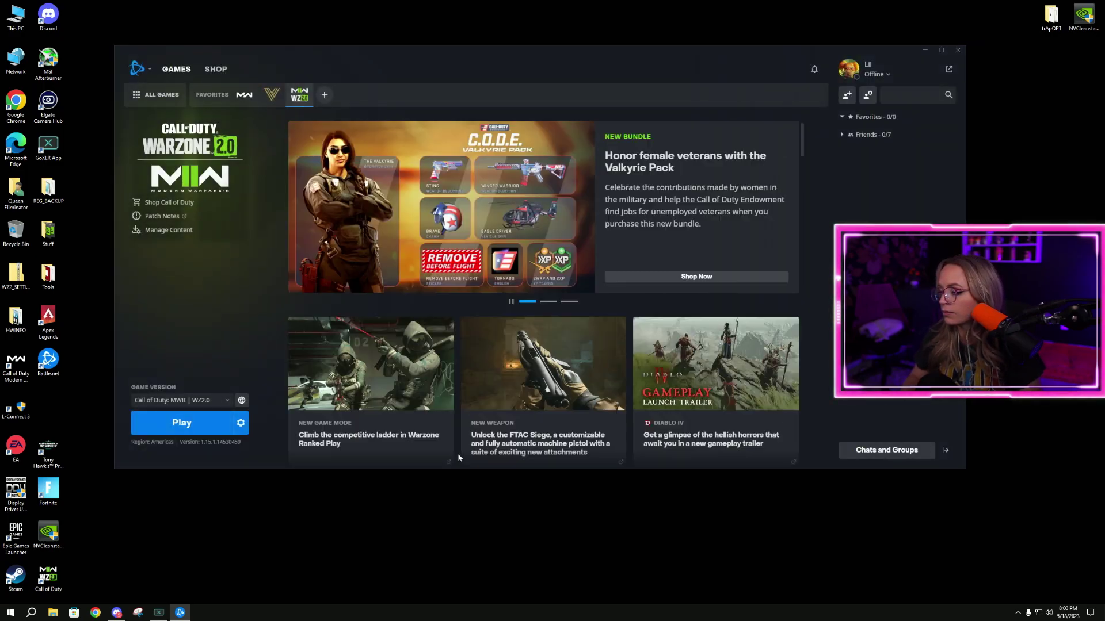
# Launch Call of Duty: MWII | WZ2.0 from Battle.net and skip the message of the day.
pyautogui.click(184, 424)
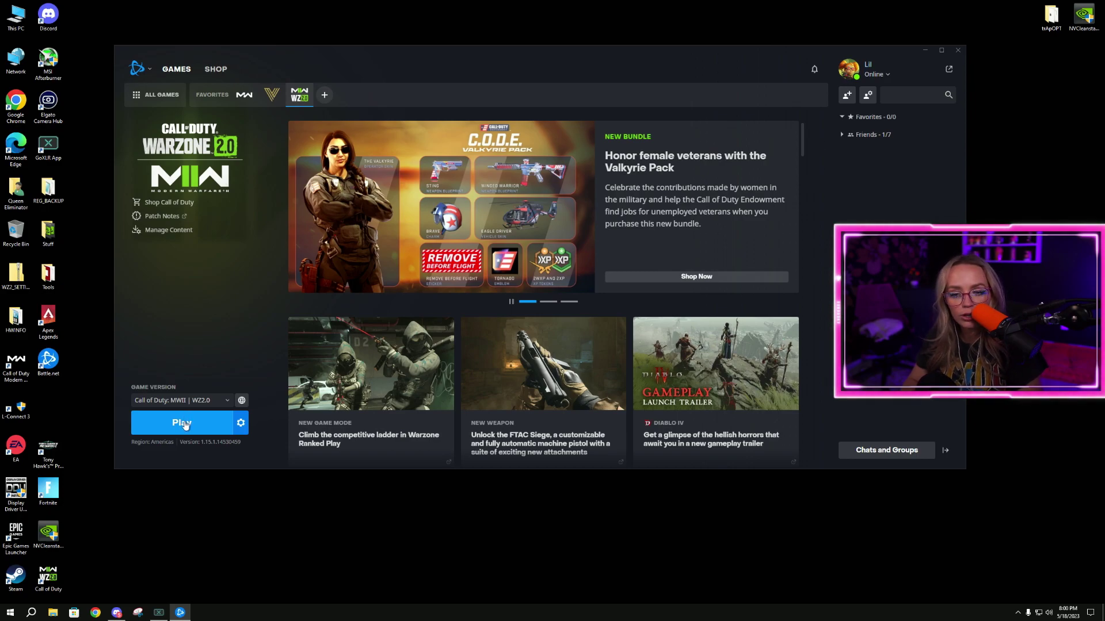
pyautogui.click(183, 424)
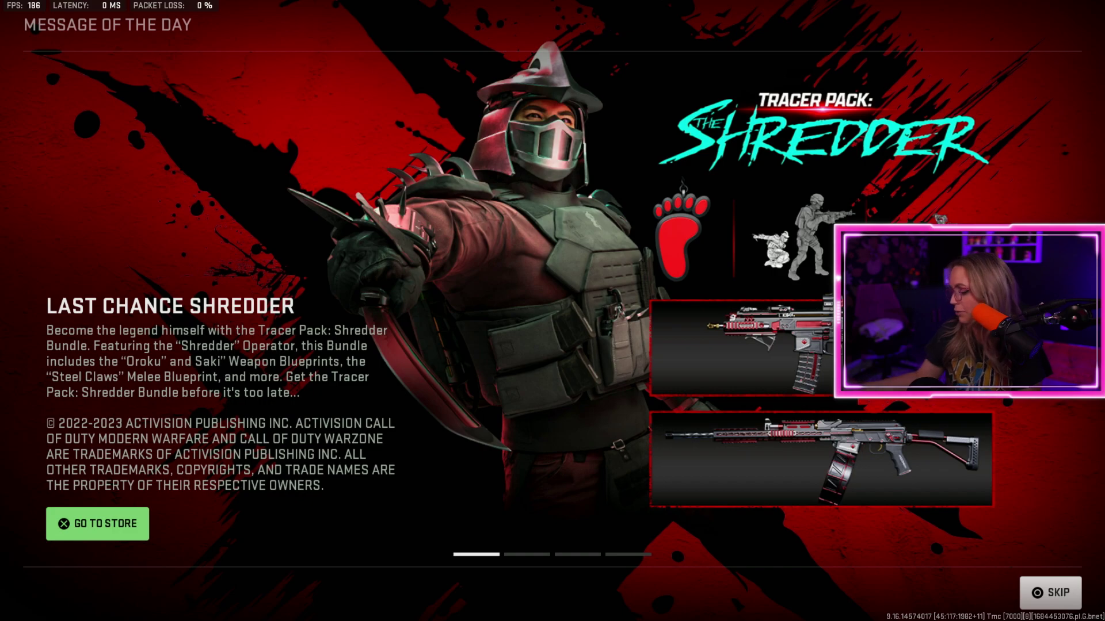
pyautogui.press('Escape')
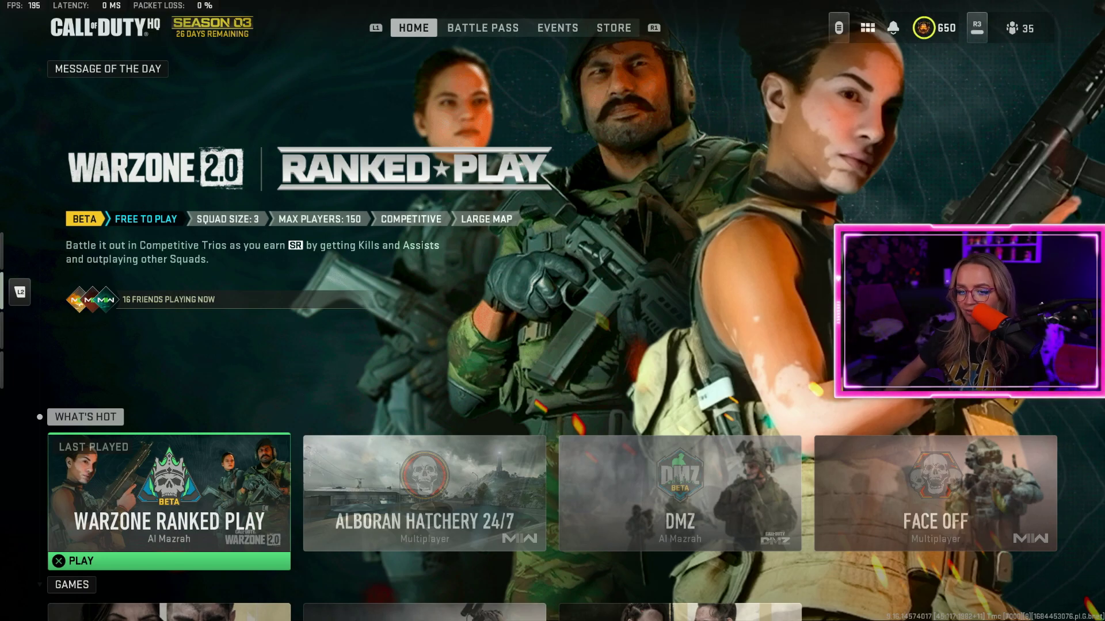
# Look through the Party & Friends list and check in a friend's profile whether their party can be joined.
pyautogui.press('F1')
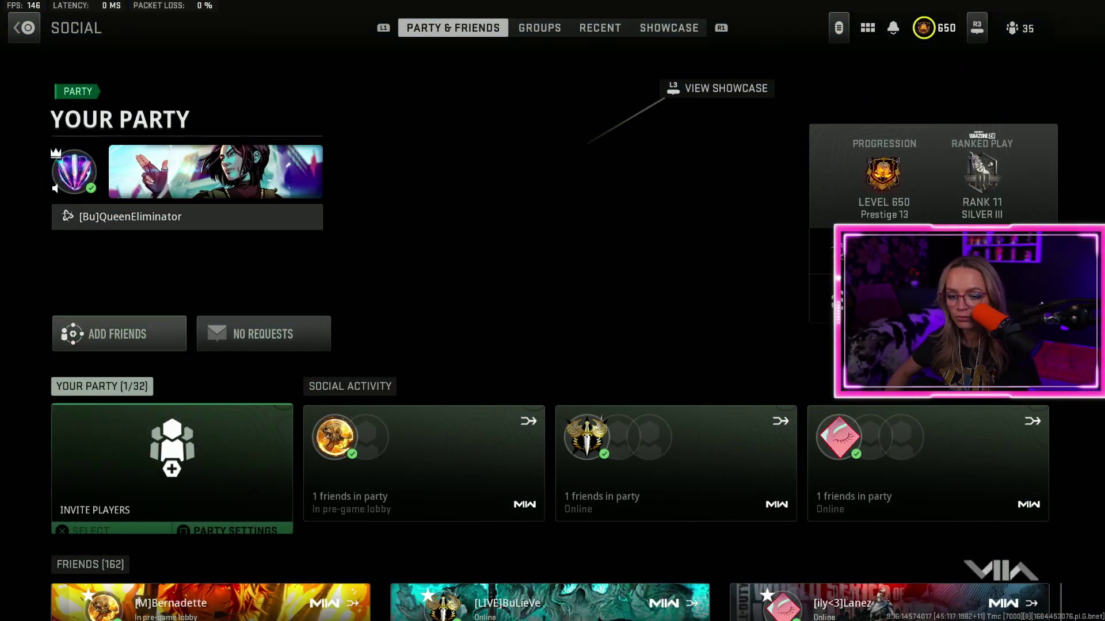
pyautogui.press('Down')
pyautogui.press('Down')
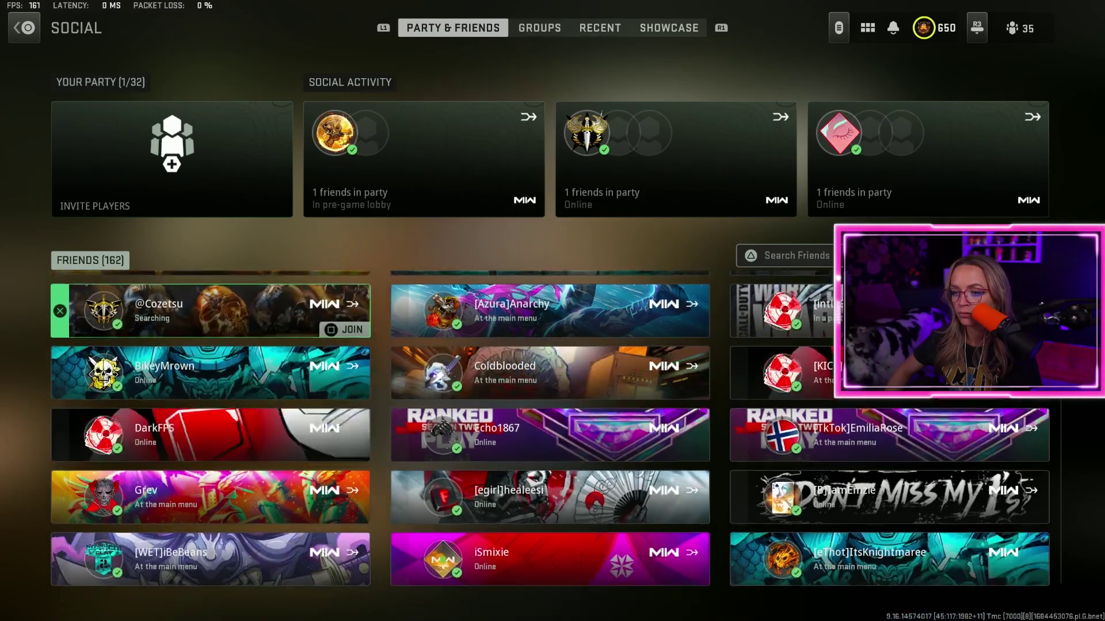
pyautogui.press('Right')
pyautogui.press('Right')
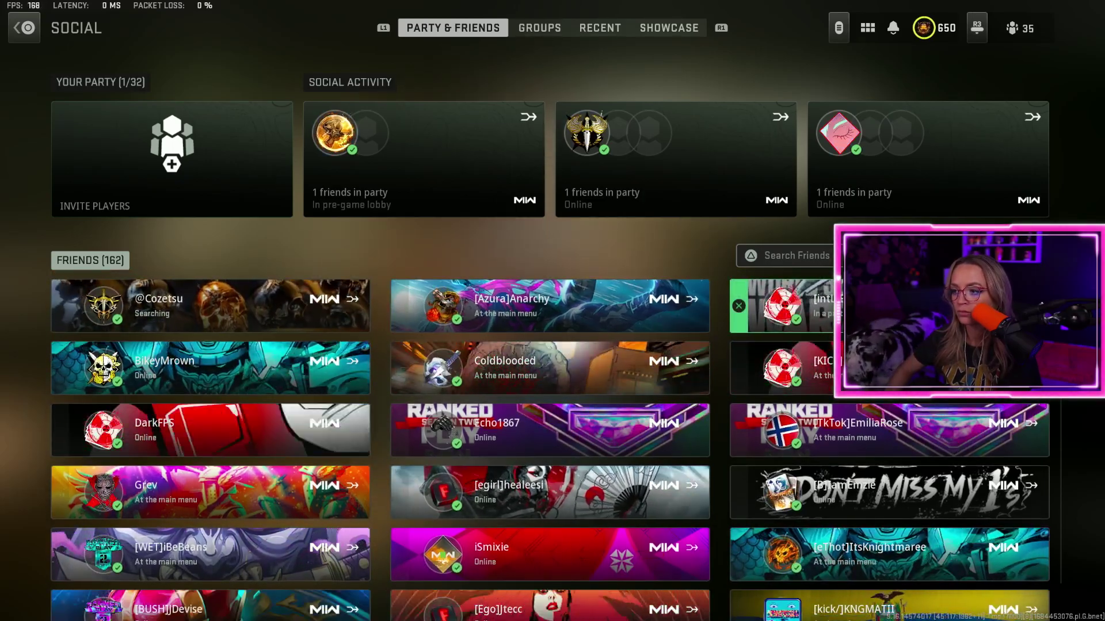
pyautogui.press('Return')
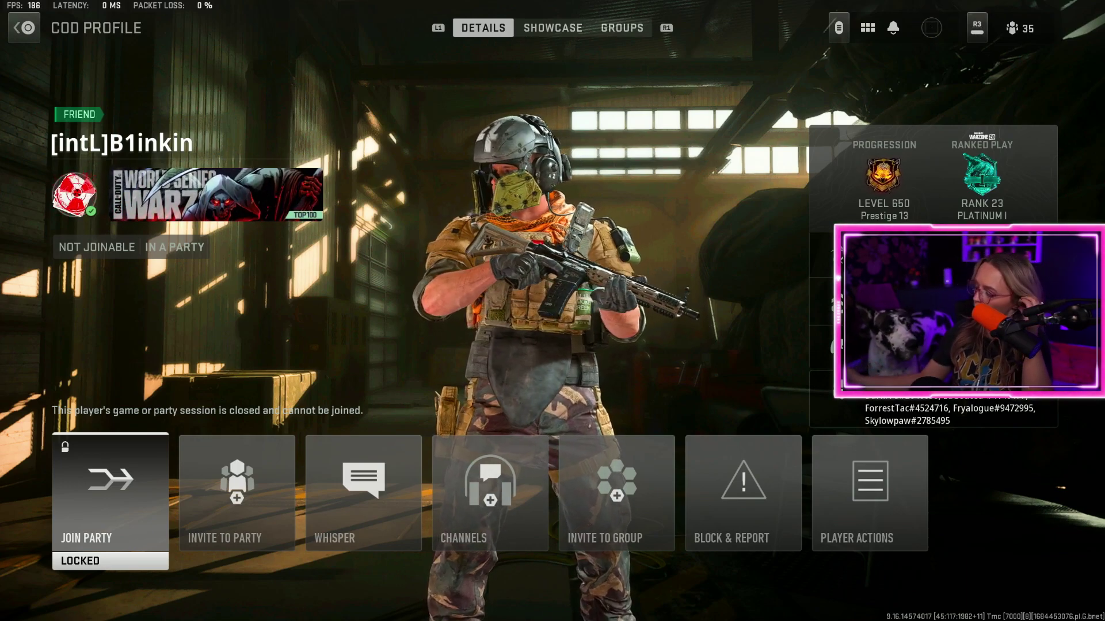
pyautogui.press('Escape')
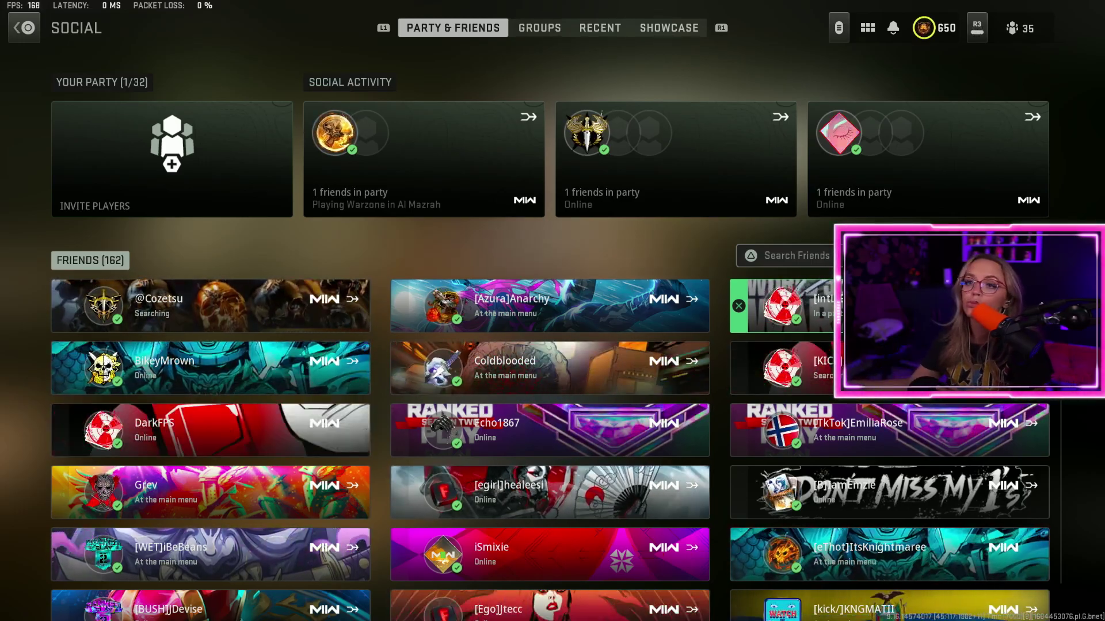
pyautogui.press('Return')
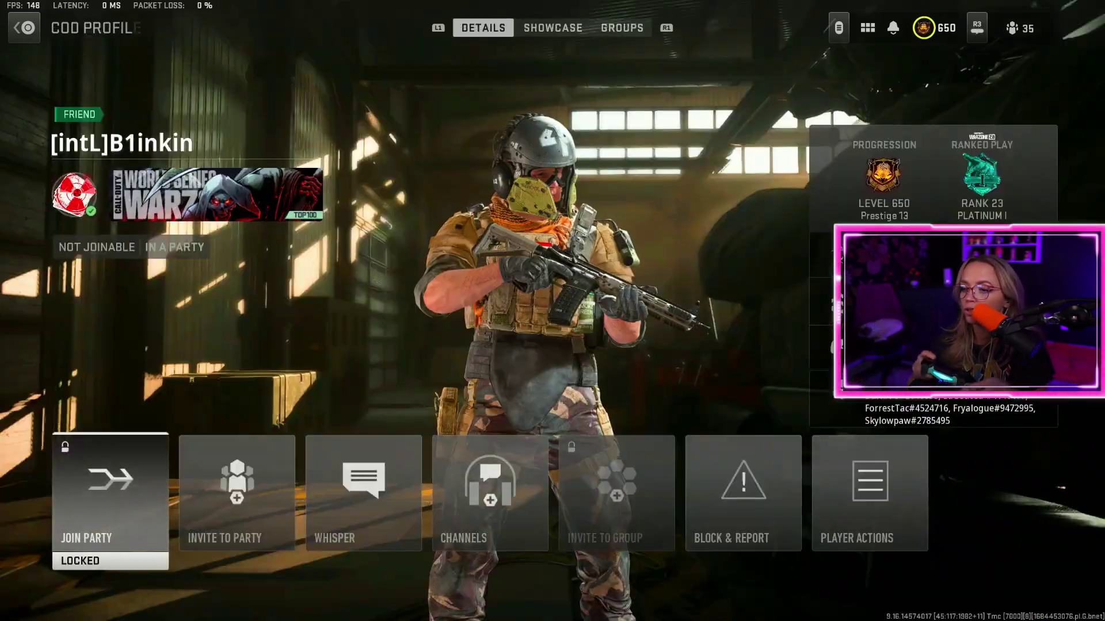
pyautogui.press('Escape')
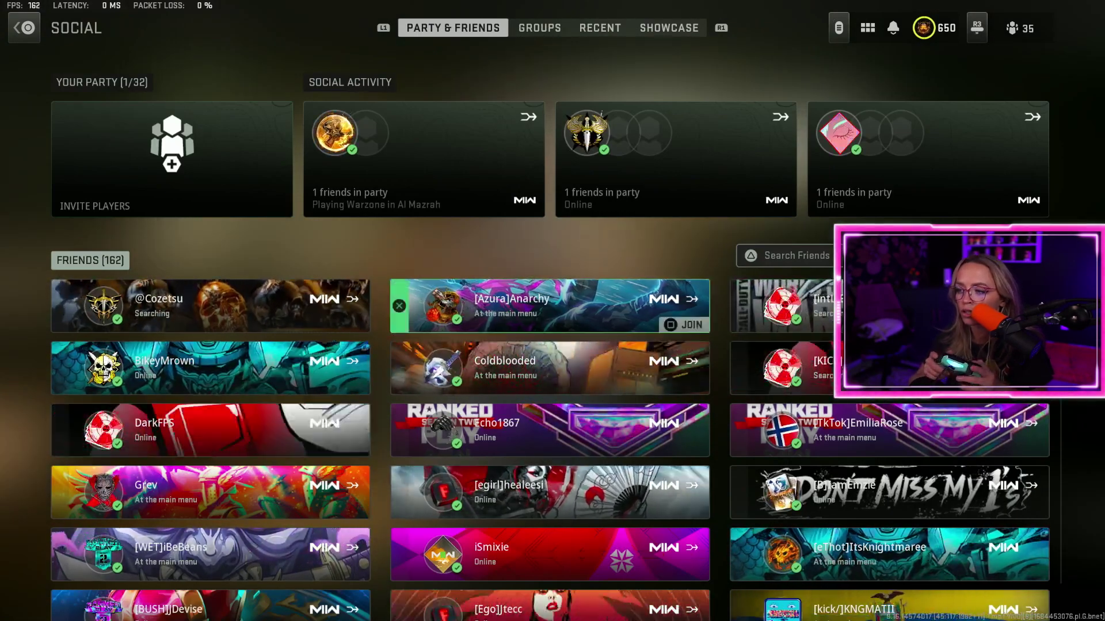
pyautogui.press('Return')
pyautogui.press('Escape')
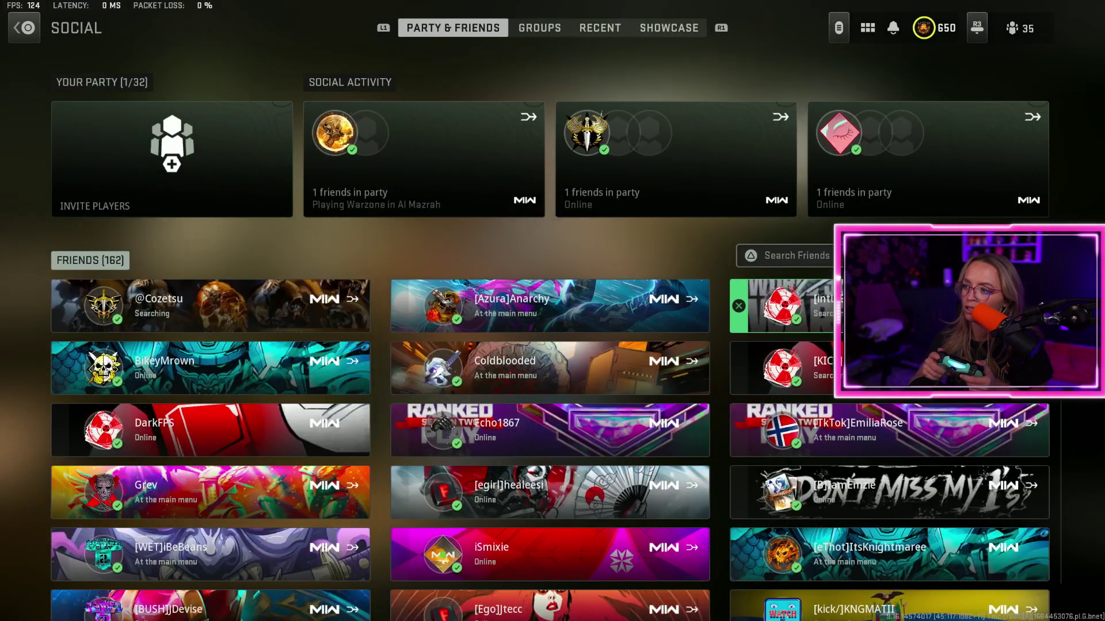